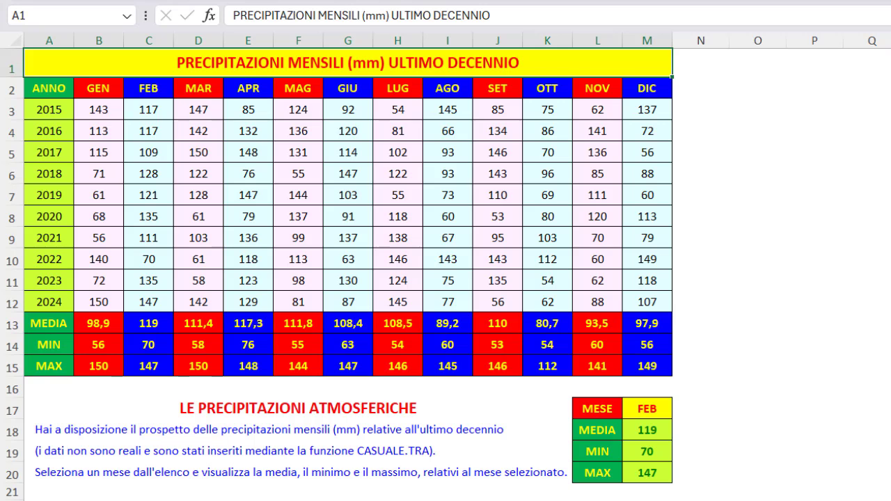
# Step: Examine the MEDIA, MIN and MAX formulas for GEN in cells B13 to B15
pyautogui.click(118, 329)
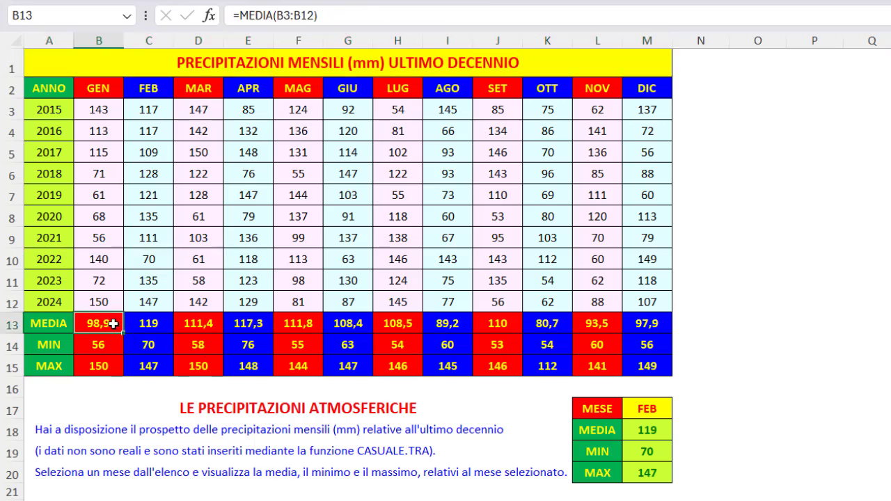
pyautogui.click(111, 346)
pyautogui.click(114, 367)
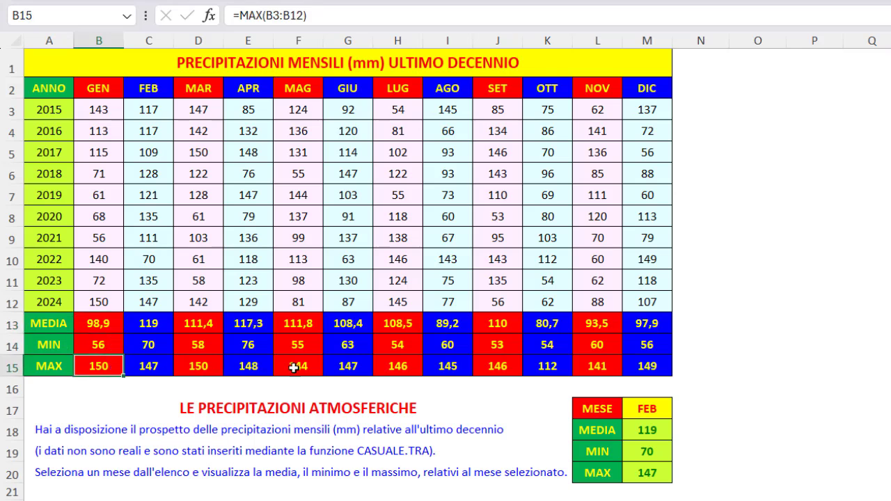
# Step: Choose APR as the month in M17 and review the MEDIA, MIN and MAX rows of the summary
pyautogui.click(666, 408)
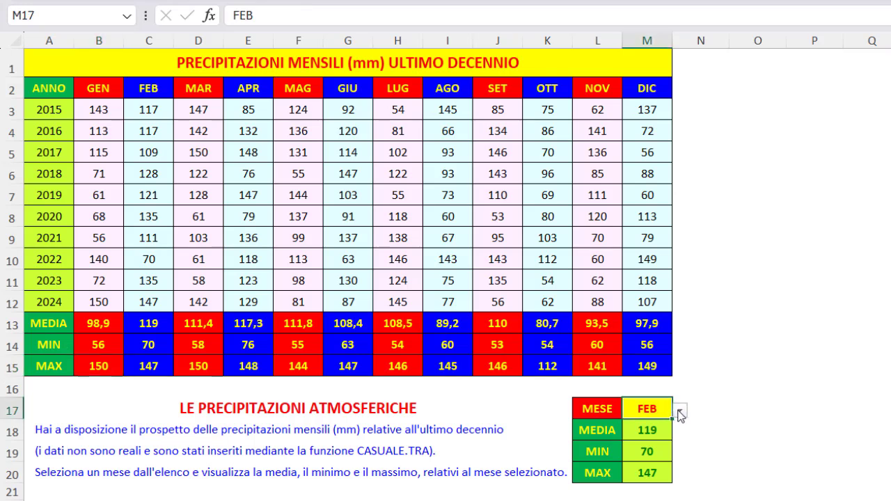
pyautogui.click(679, 411)
pyautogui.click(647, 473)
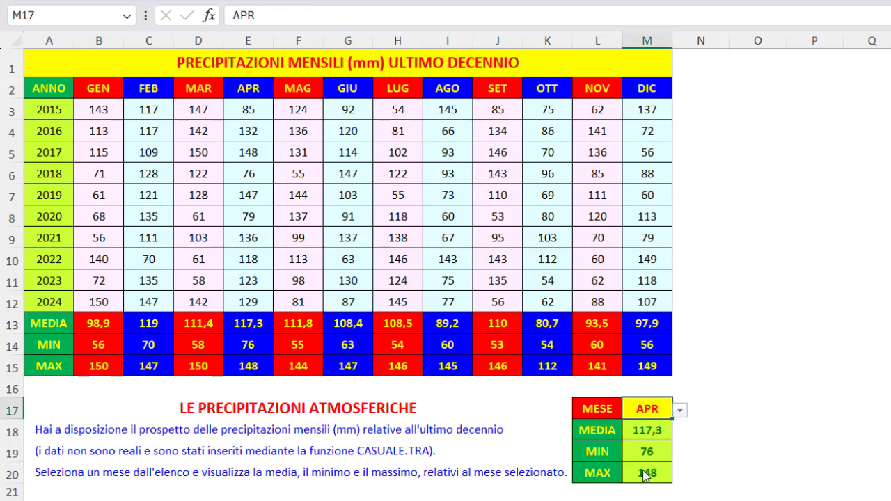
pyautogui.click(608, 432)
pyautogui.click(611, 452)
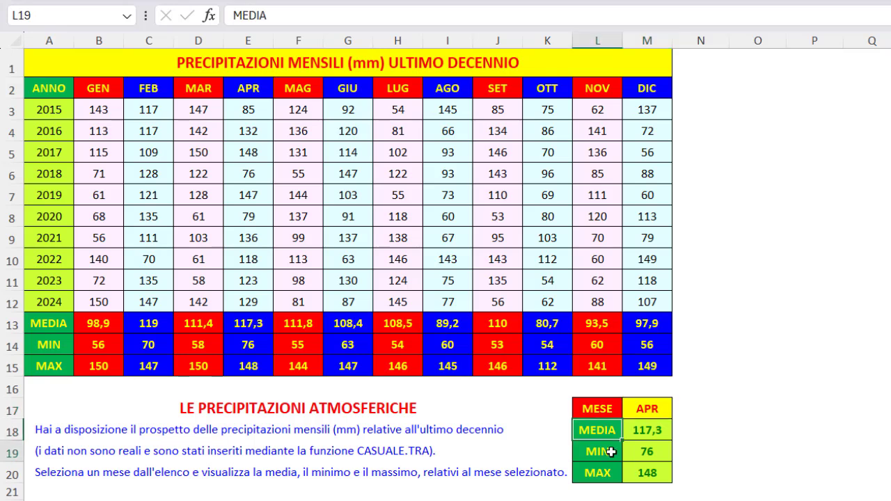
pyautogui.click(610, 471)
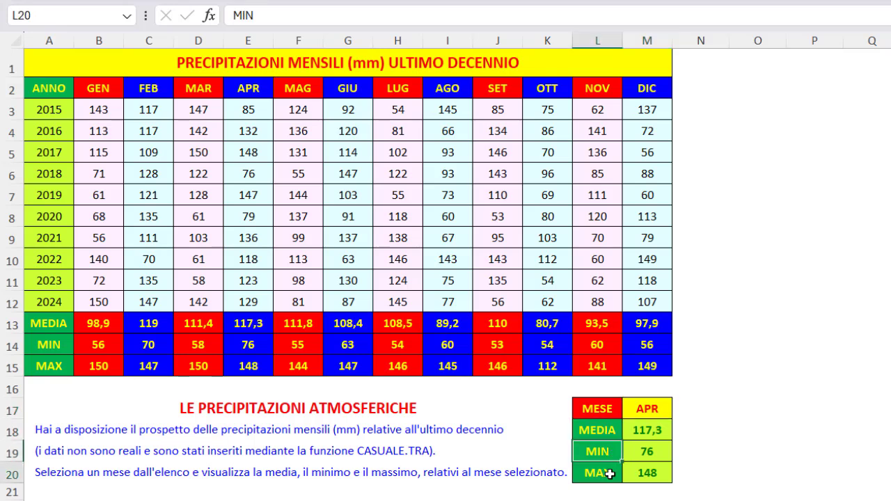
pyautogui.click(666, 409)
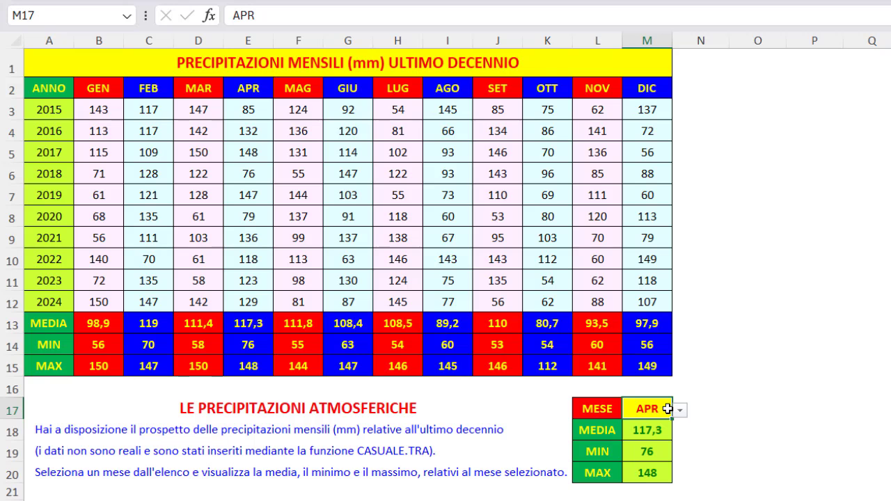
pyautogui.click(598, 64)
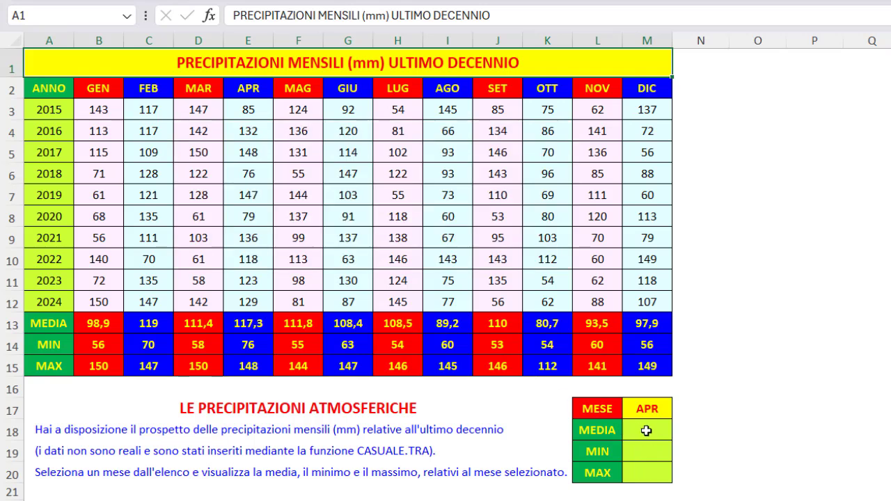
# Step: Begin a CERCA.ORIZZ formula in M18 with the absolute reference $M$17 as the lookup value
pyautogui.click(646, 431)
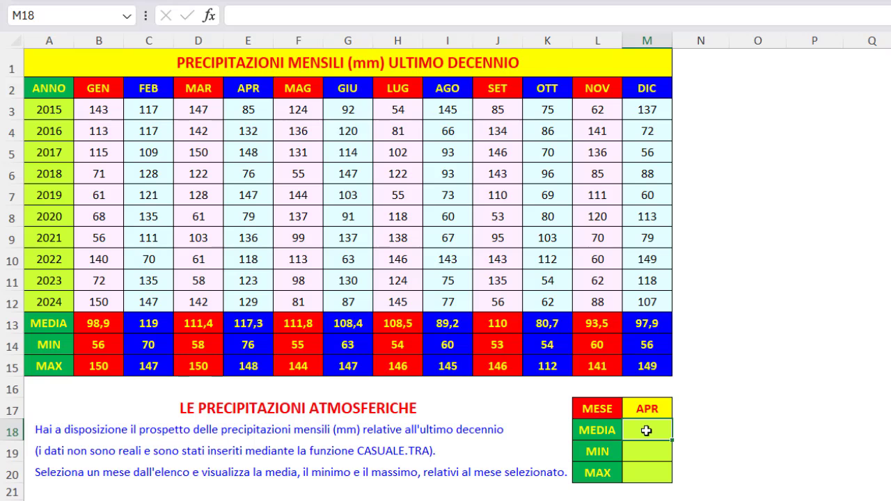
pyautogui.write('=CER')
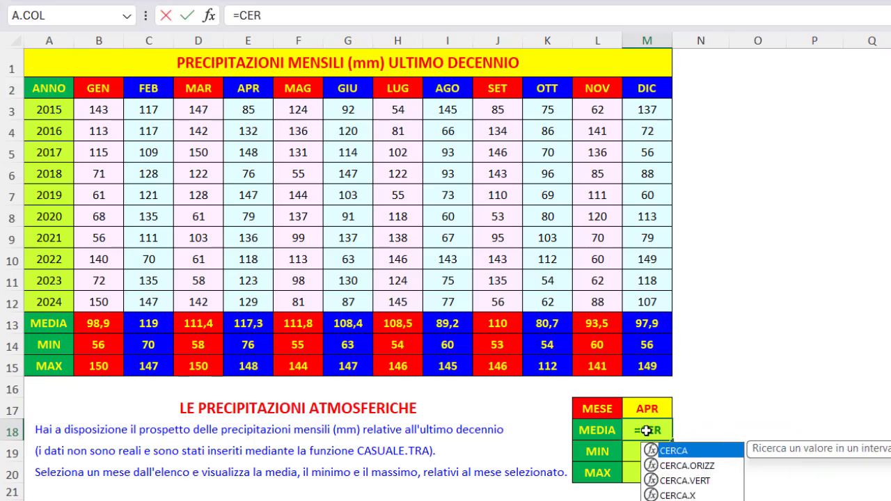
pyautogui.doubleClick(676, 467)
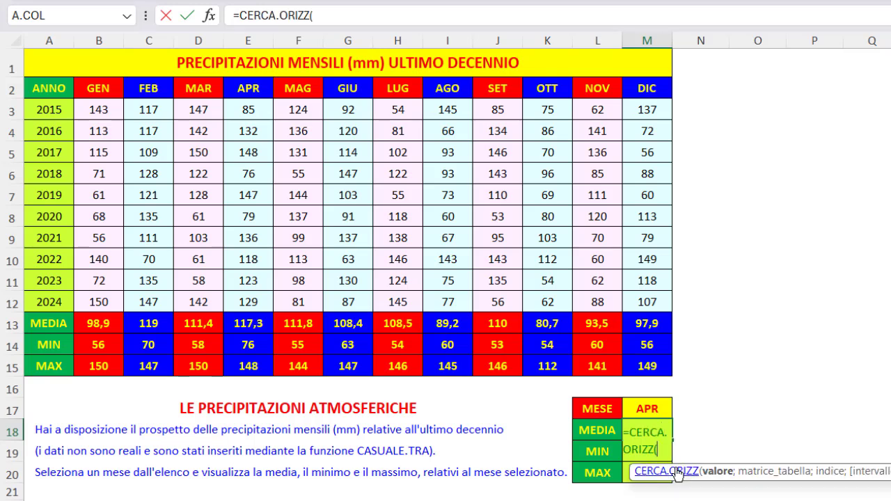
pyautogui.click(660, 409)
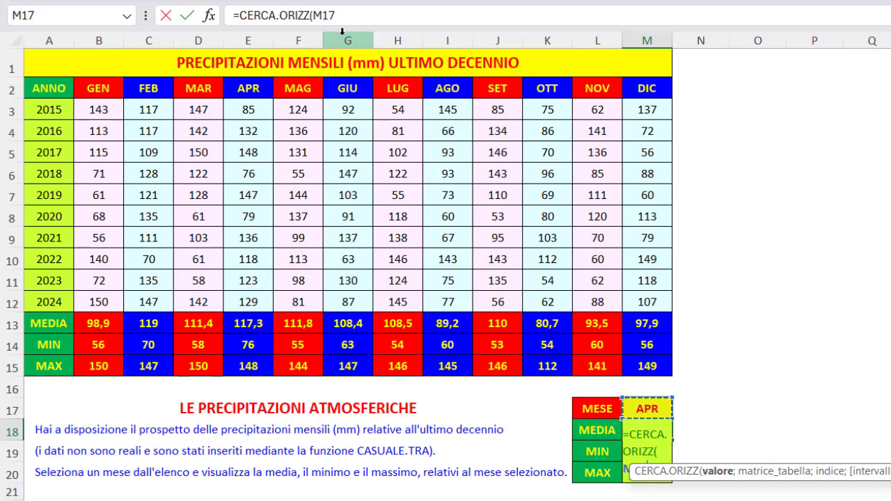
pyautogui.click(326, 15)
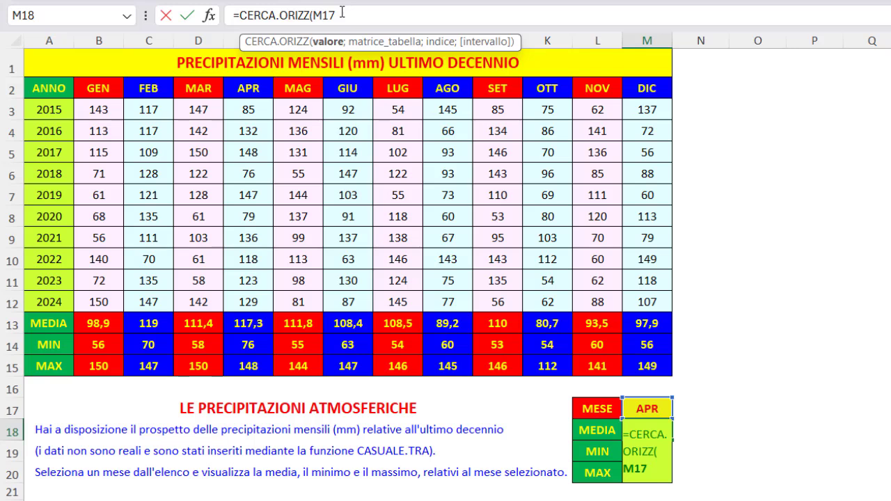
pyautogui.press('F4')
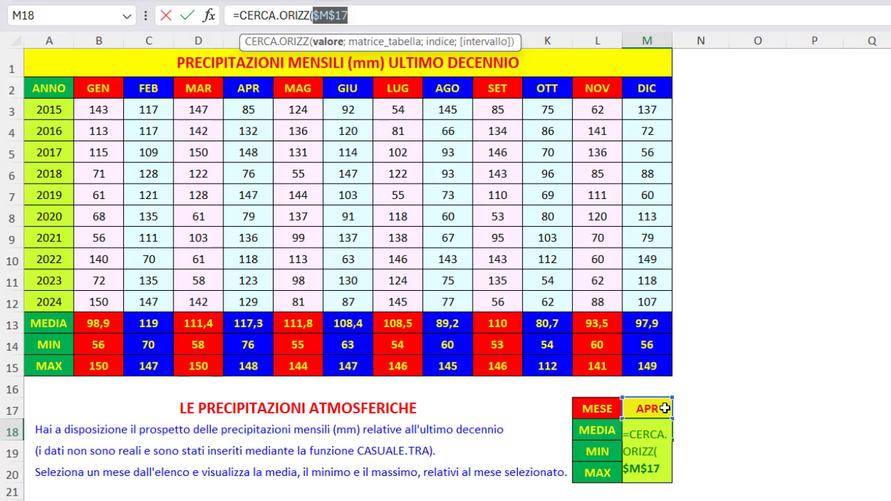
pyautogui.click(362, 16)
pyautogui.write(';')
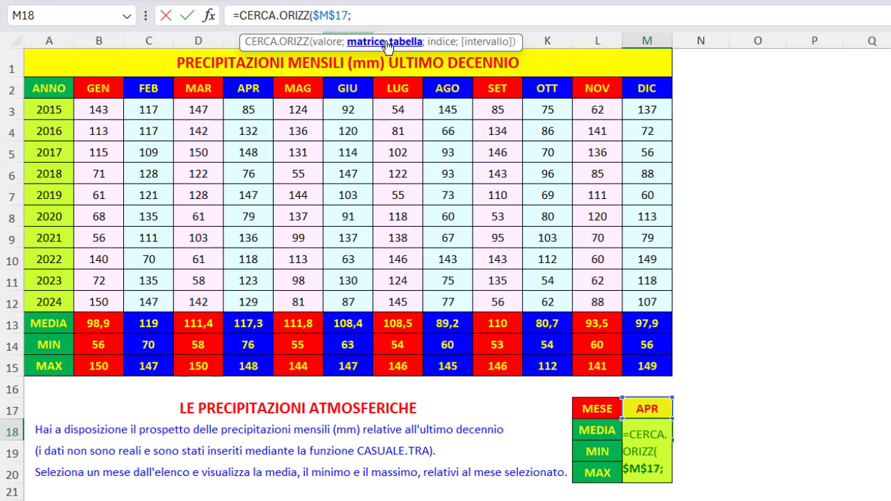
# Step: Complete the M18 formula with the absolute table range $B$2:$M$15, row index 12 and 0 for exact match
pyautogui.moveTo(109, 87); pyautogui.dragTo(668, 366)
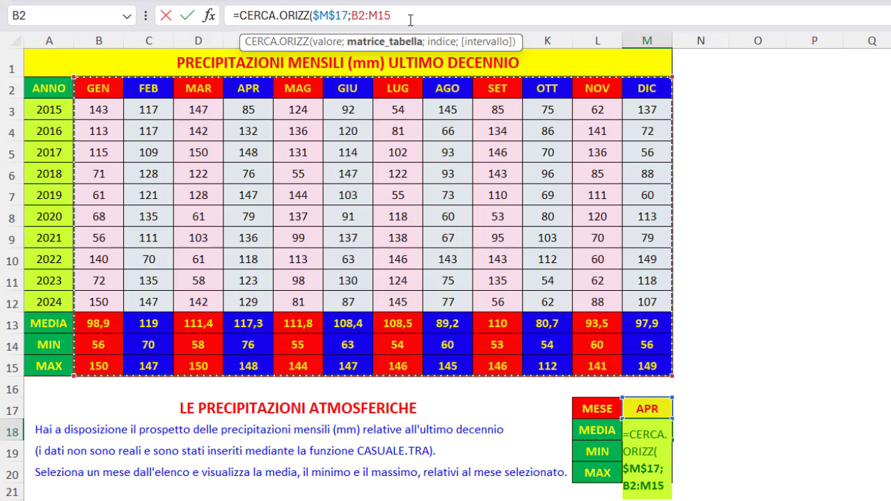
pyautogui.press('F4')
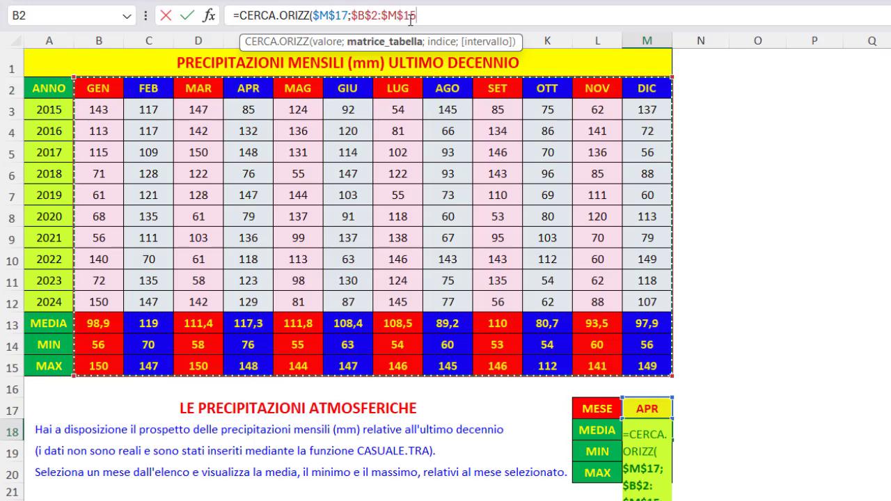
pyautogui.write(';')
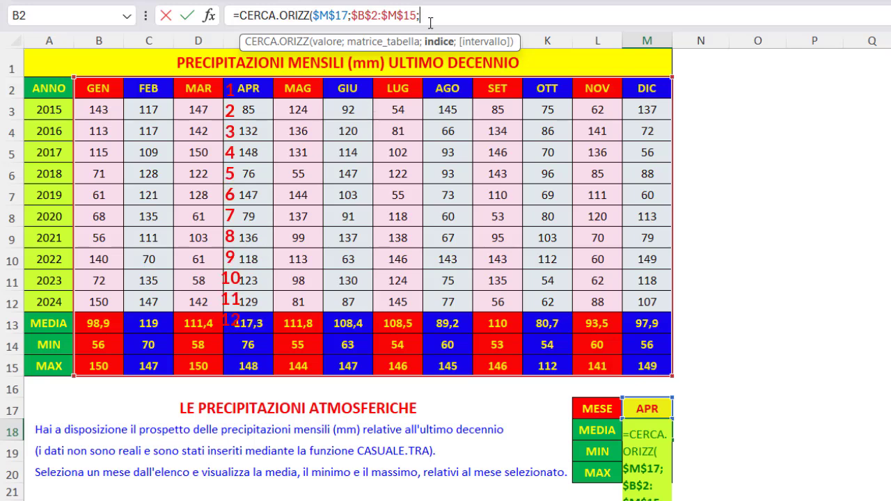
pyautogui.write('12')
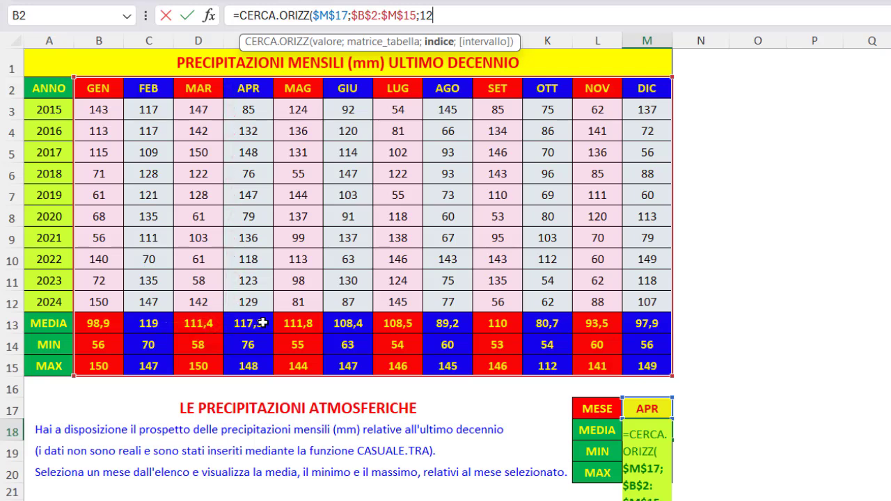
pyautogui.write(';')
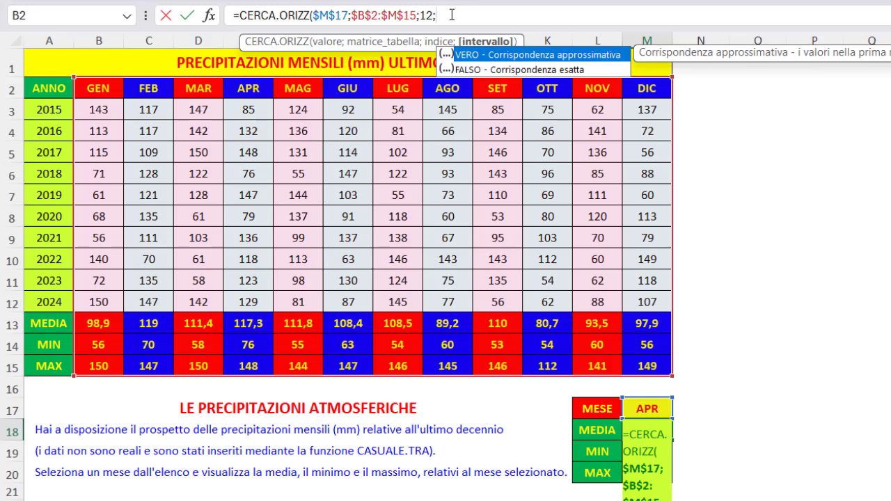
pyautogui.write('0)')
pyautogui.press('Return')
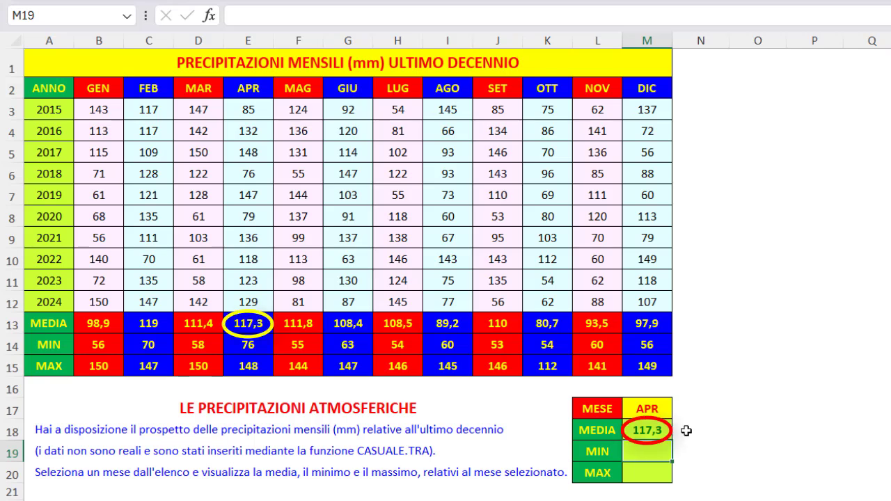
# Step: Copy the M18 formula down through M20 and set the row index in M19 to 13
pyautogui.click(662, 430)
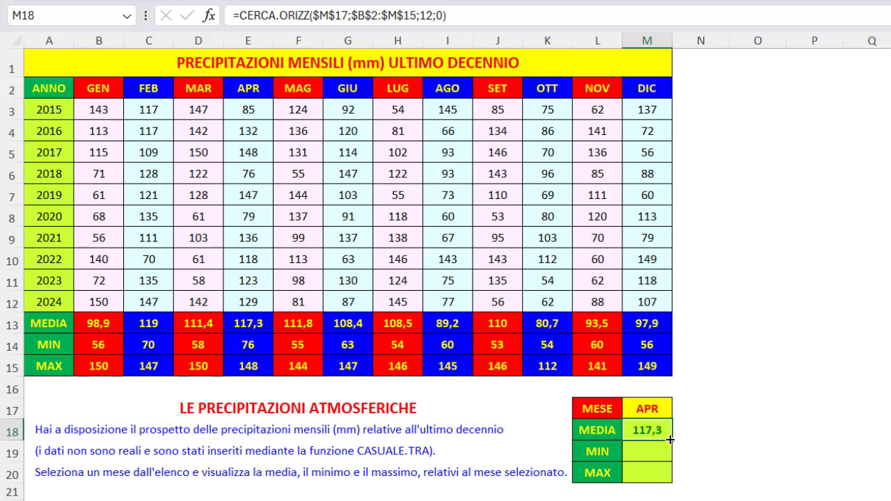
pyautogui.moveTo(672, 441); pyautogui.dragTo(667, 476)
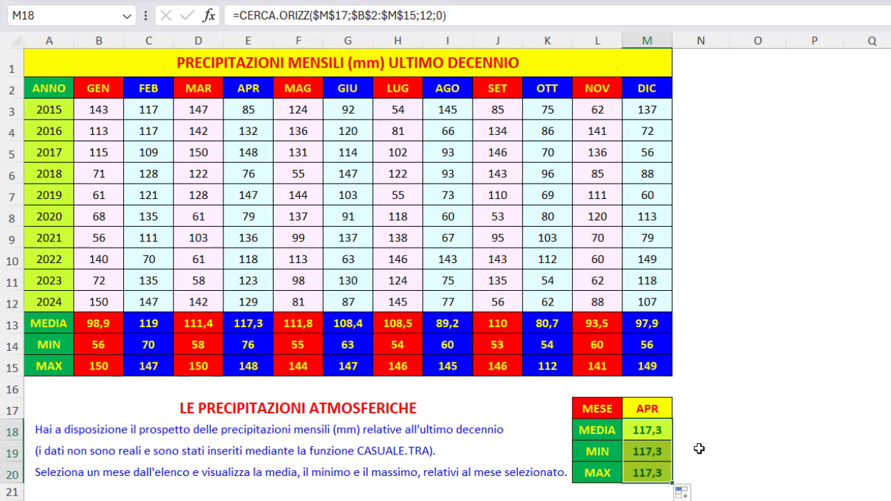
pyautogui.click(660, 451)
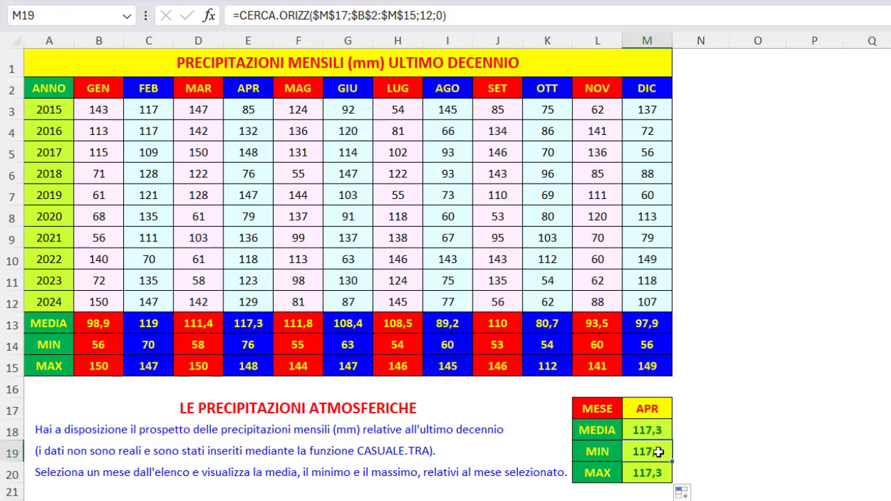
pyautogui.doubleClick(427, 15)
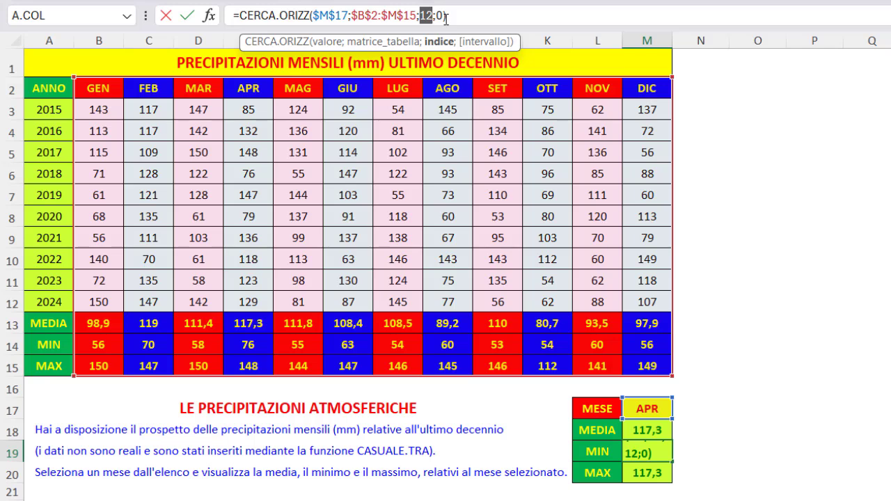
pyautogui.write('13')
pyautogui.press('Return')
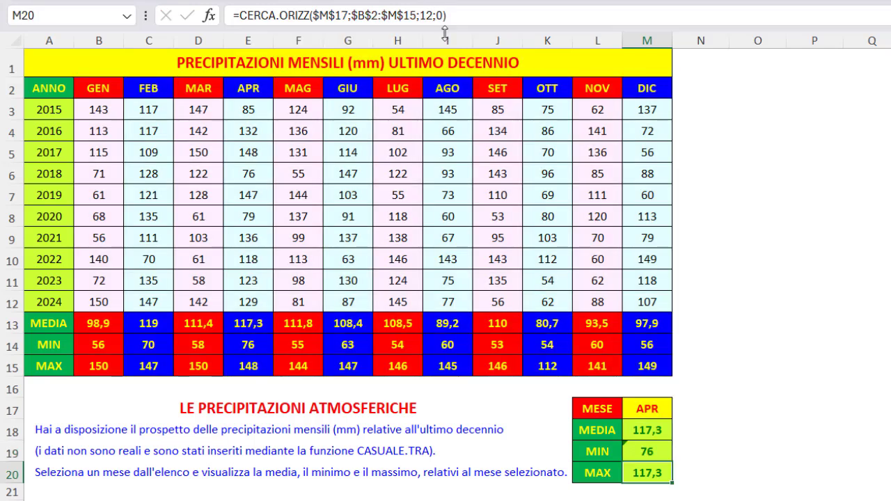
# Step: Set the row index in the M20 formula to 14 for the MAX value
pyautogui.doubleClick(426, 16)
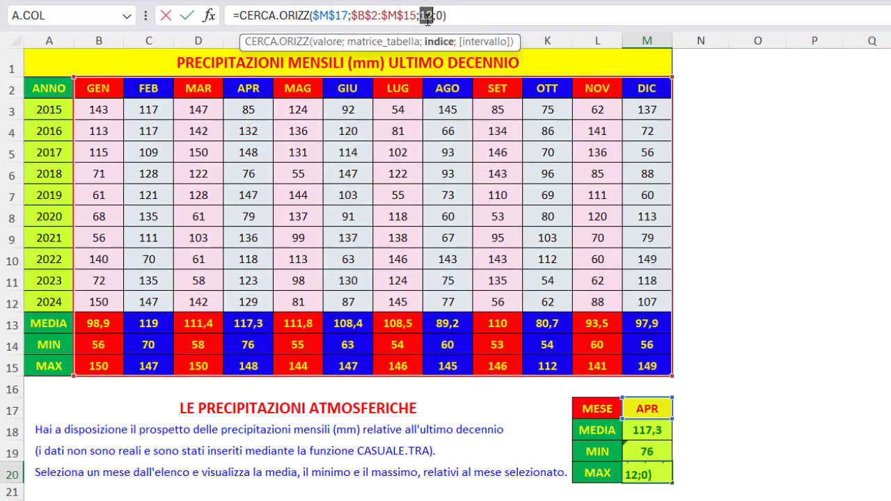
pyautogui.write('14')
pyautogui.press('Return')
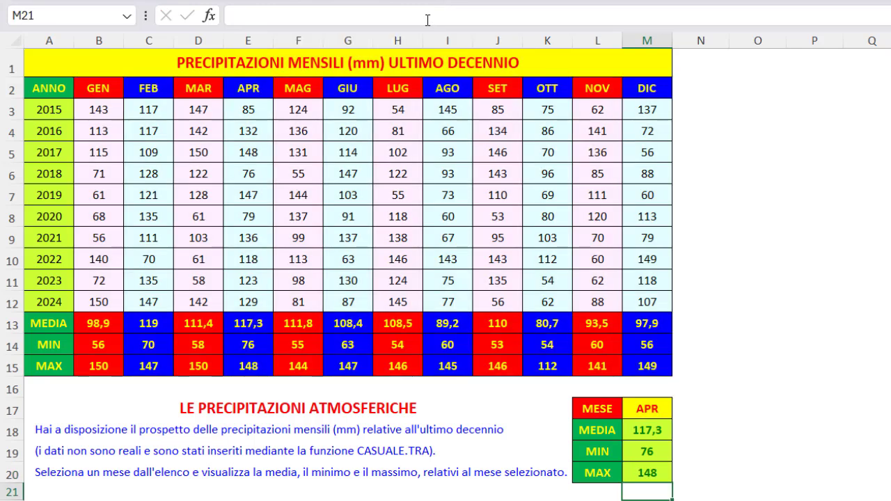
# Step: Choose AGO as the month in M17
pyautogui.click(658, 408)
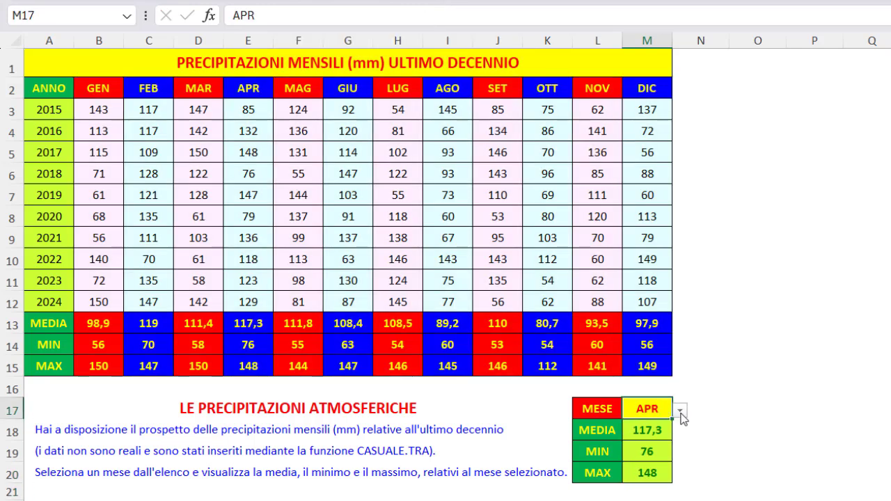
pyautogui.click(680, 412)
pyautogui.click(644, 487)
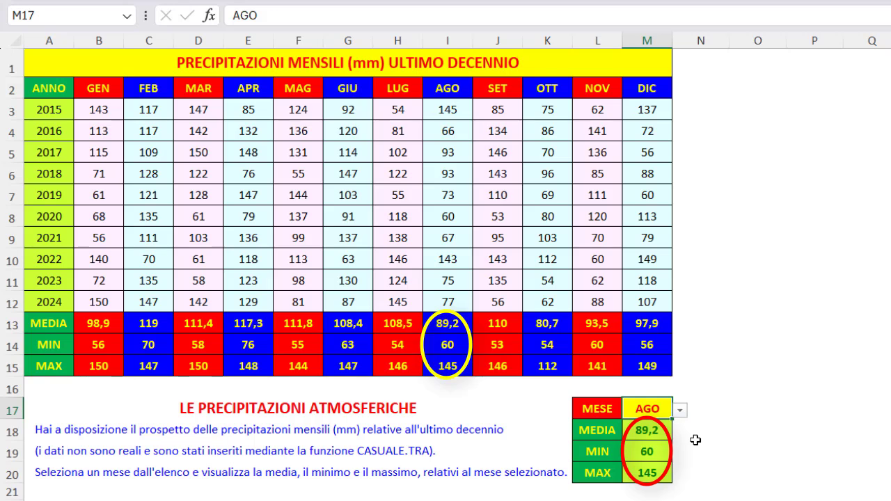
# Step: Trace the lookup across the month headers from GEN to AGO and down the AGO column to its average in I13
pyautogui.click(95, 87)
pyautogui.moveTo(95, 87); pyautogui.dragTo(453, 88)
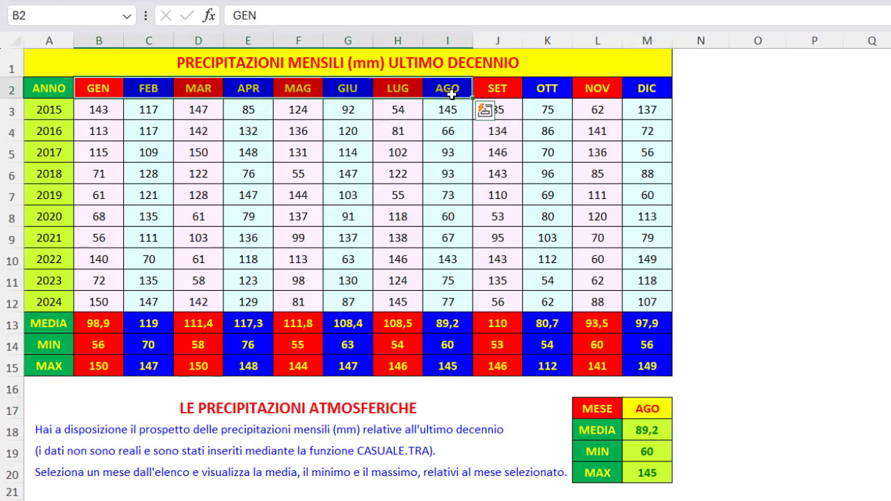
pyautogui.click(459, 89)
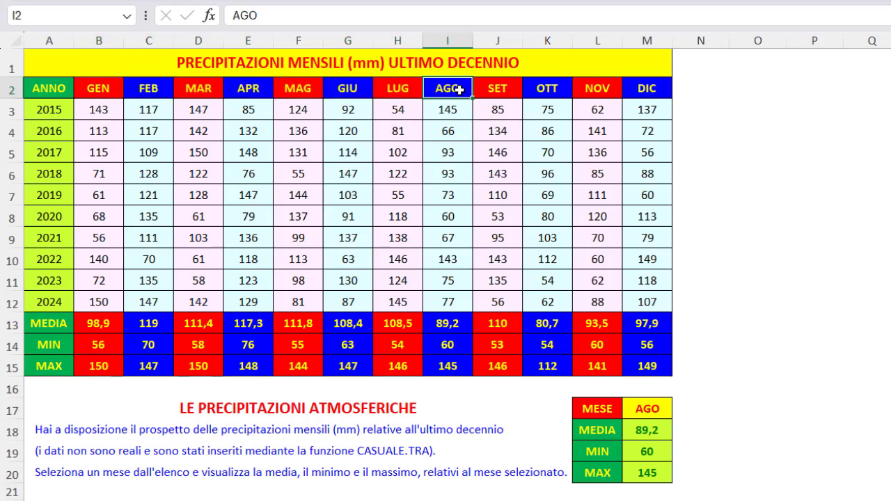
pyautogui.moveTo(460, 89); pyautogui.dragTo(449, 325)
pyautogui.click(454, 323)
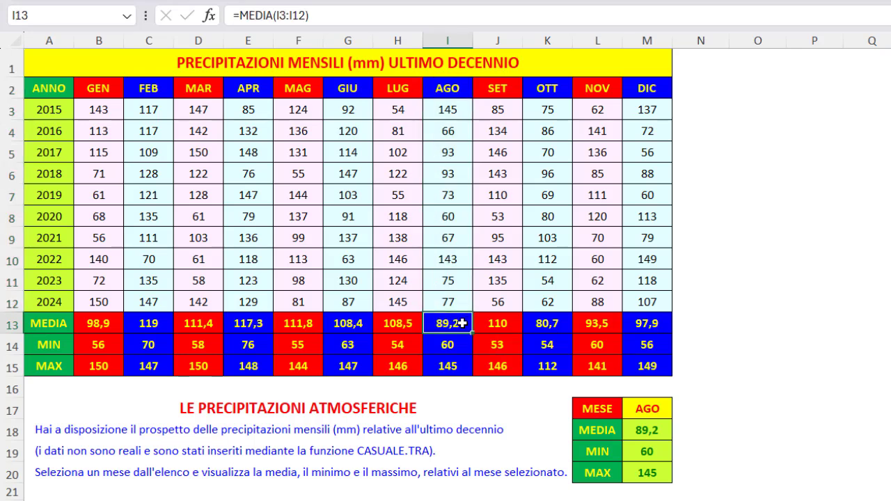
pyautogui.click(660, 409)
pyautogui.click(635, 64)
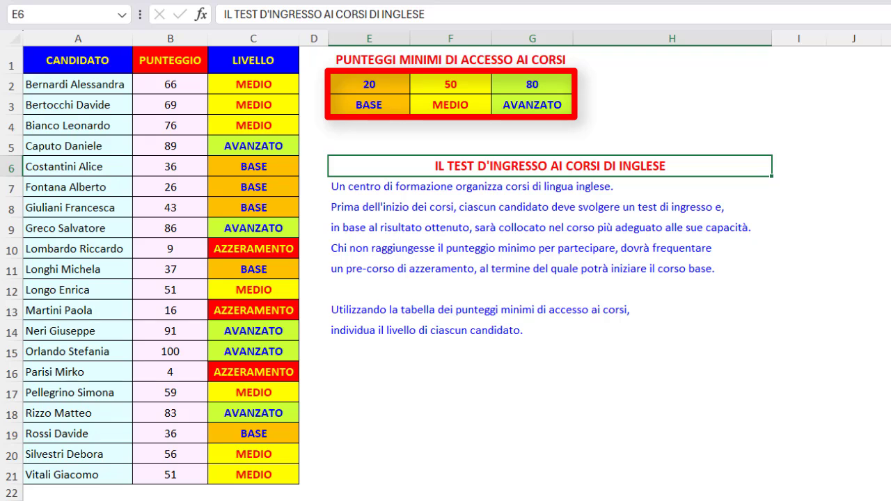
# Step: Recalculate the random scores in the PUNTEGGIO column several times to compare the levels with the minimum-score table
pyautogui.click(182, 85)
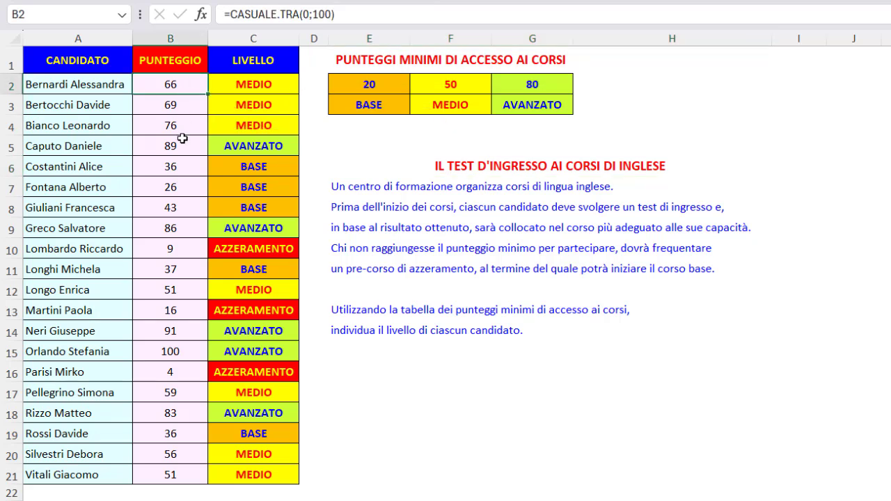
pyautogui.press('F9')
pyautogui.press('F9')
pyautogui.press('F9')
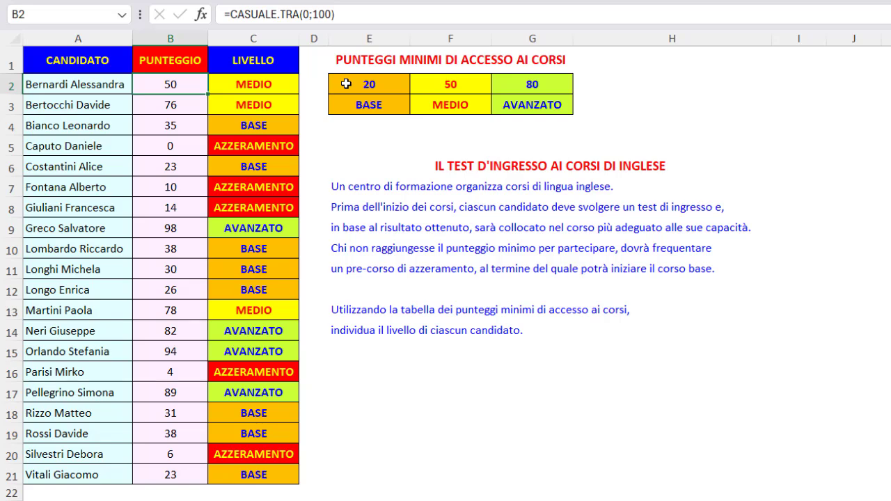
pyautogui.press('F9')
pyautogui.press('F9')
pyautogui.press('F9')
pyautogui.press('F9')
pyautogui.press('F9')
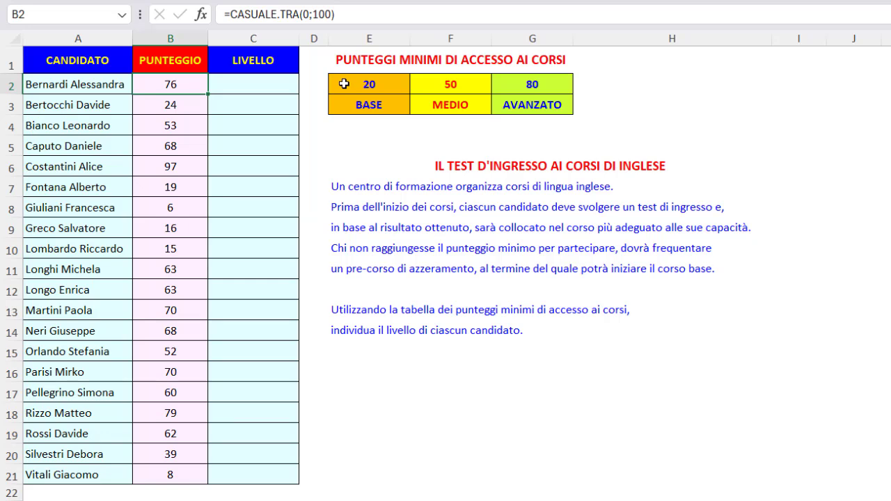
# Step: Start a CERCA.ORIZZ formula in C2 with its function arguments dialog and set B2 as the lookup value
pyautogui.click(266, 84)
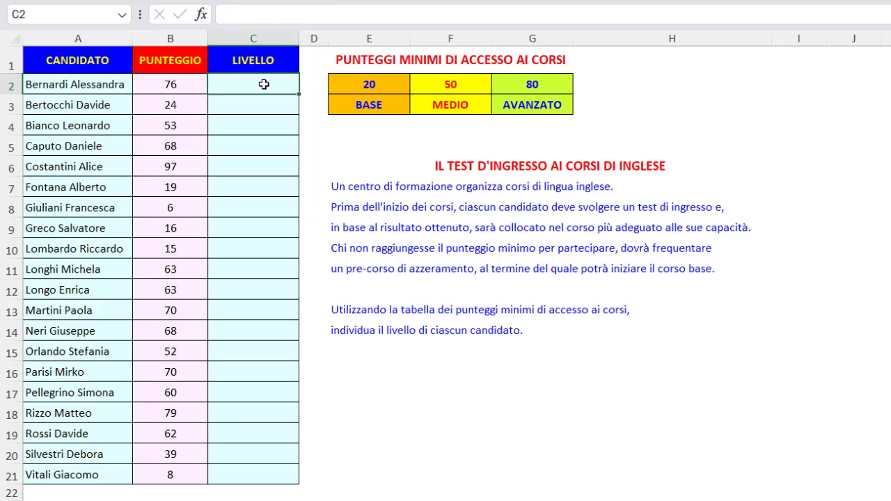
pyautogui.write('=cer')
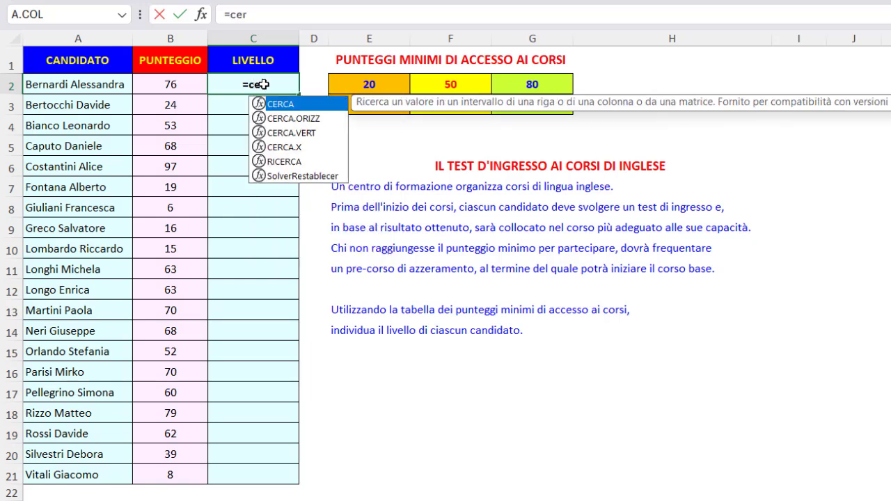
pyautogui.doubleClick(313, 119)
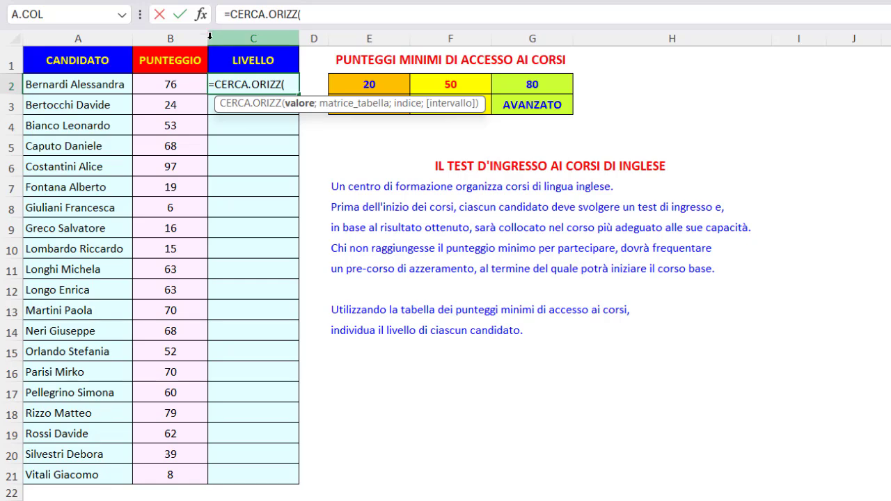
pyautogui.click(203, 14)
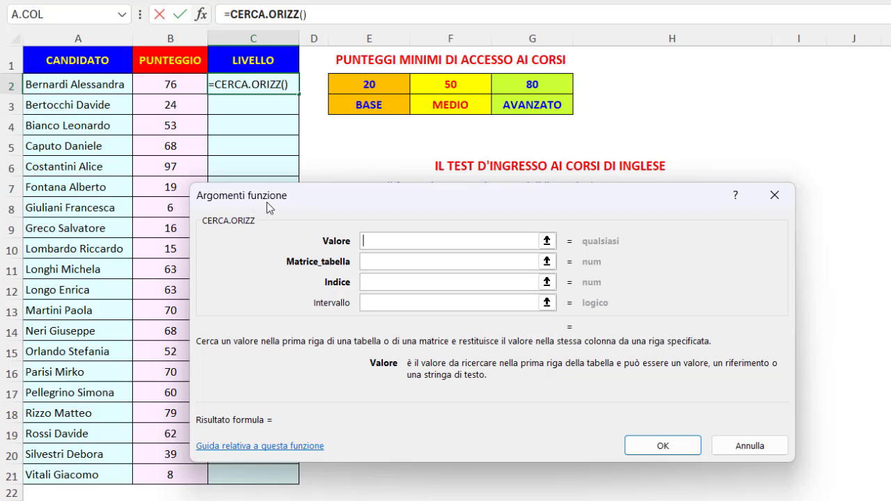
pyautogui.click(188, 88)
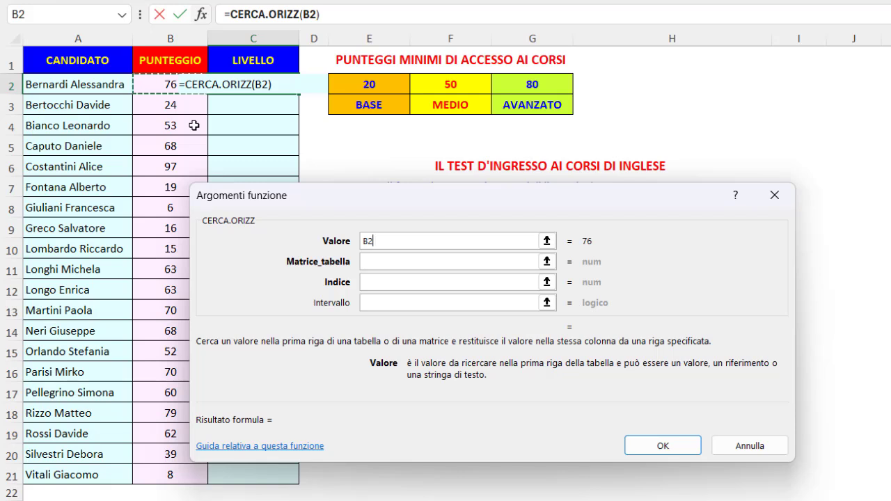
# Step: Set Matrice_tabella to the minimum-score table E2:G3 as the absolute reference $E$2:$G$3
pyautogui.click(366, 263)
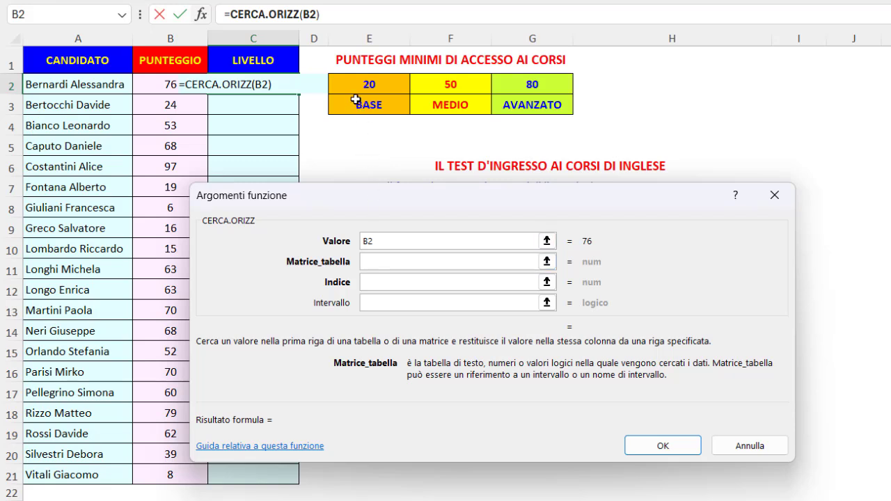
pyautogui.moveTo(358, 84); pyautogui.dragTo(535, 108)
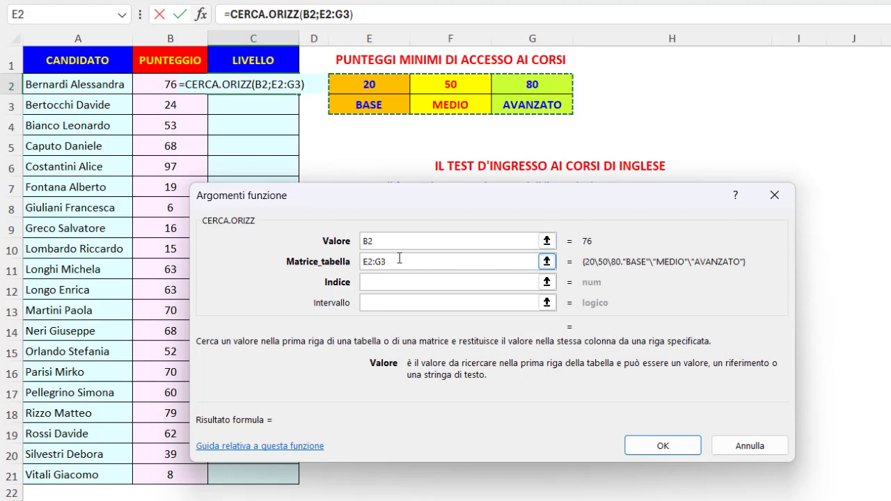
pyautogui.press('F4')
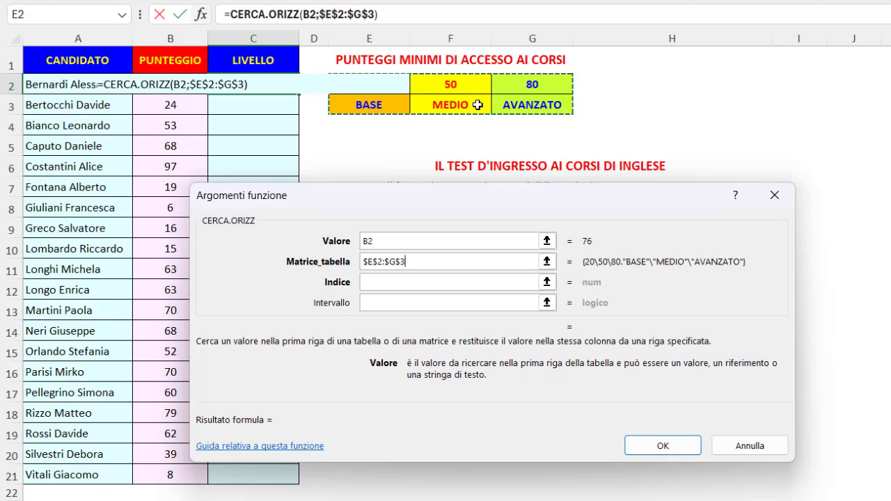
# Step: Complete the C2 formula with row index 2 and Intervallo left empty, and copy it down through C21
pyautogui.click(379, 282)
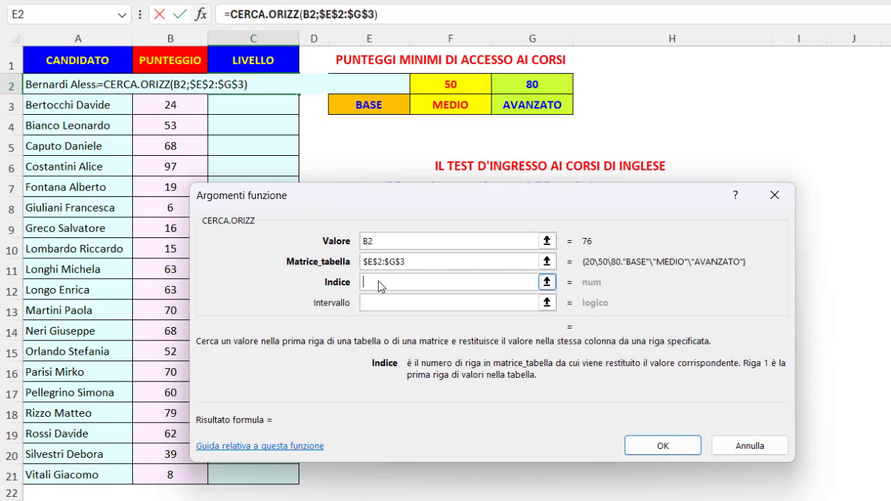
pyautogui.write('2')
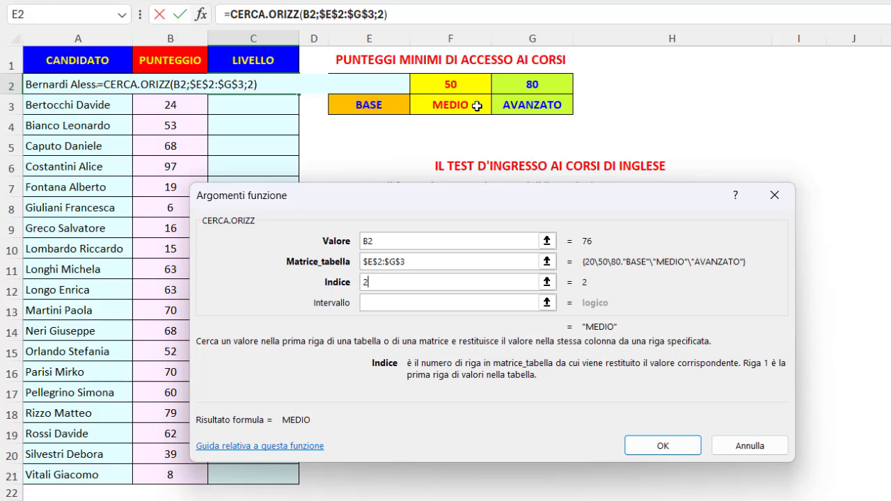
pyautogui.click(382, 306)
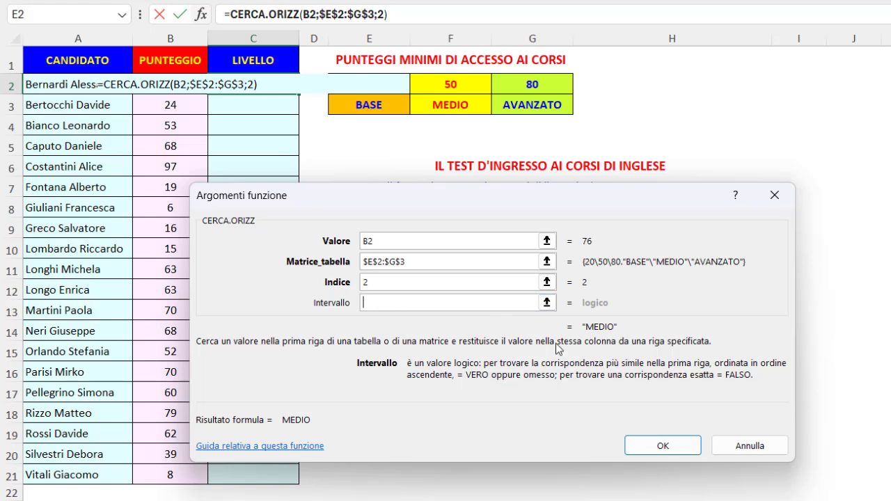
pyautogui.click(658, 448)
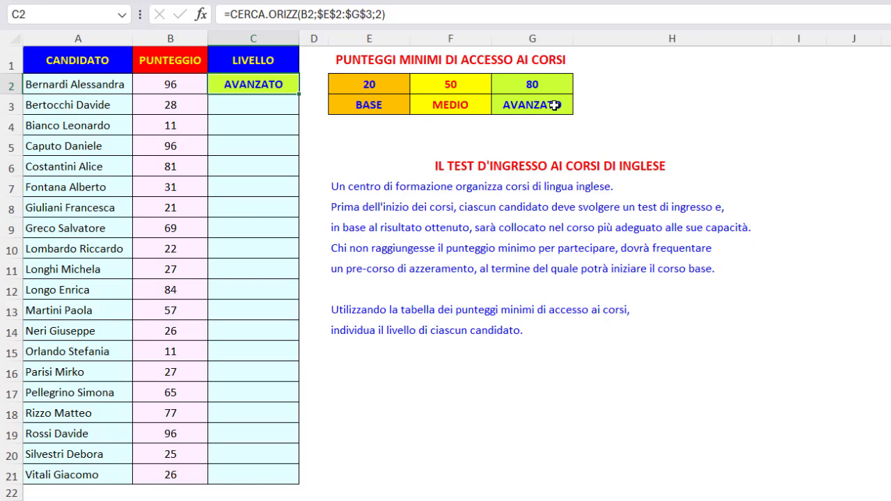
pyautogui.doubleClick(298, 94)
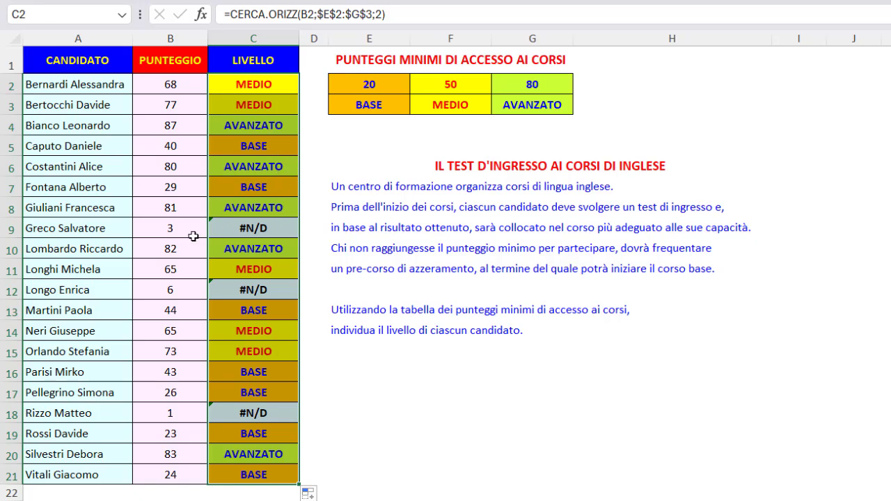
# Step: Wrap the CERCA.ORIZZ formula in C2 inside the SE.ERRORE function
pyautogui.click(233, 13)
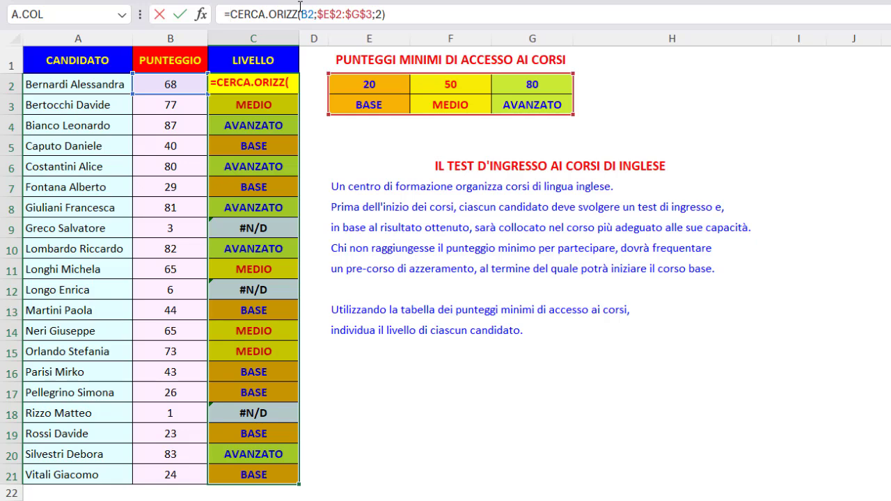
pyautogui.write('se.')
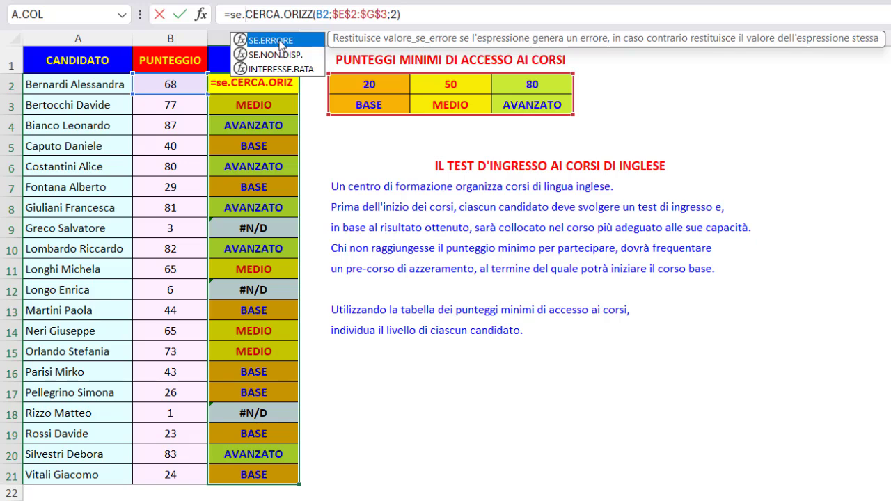
pyautogui.doubleClick(281, 42)
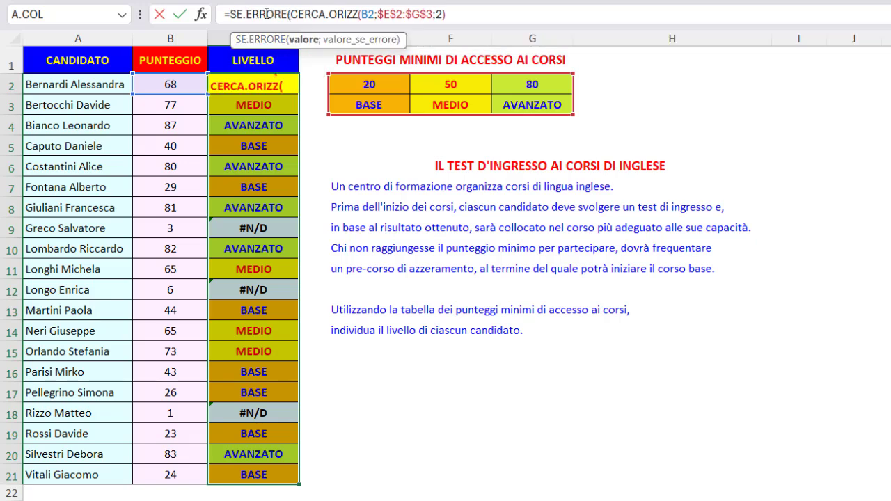
pyautogui.click(266, 14)
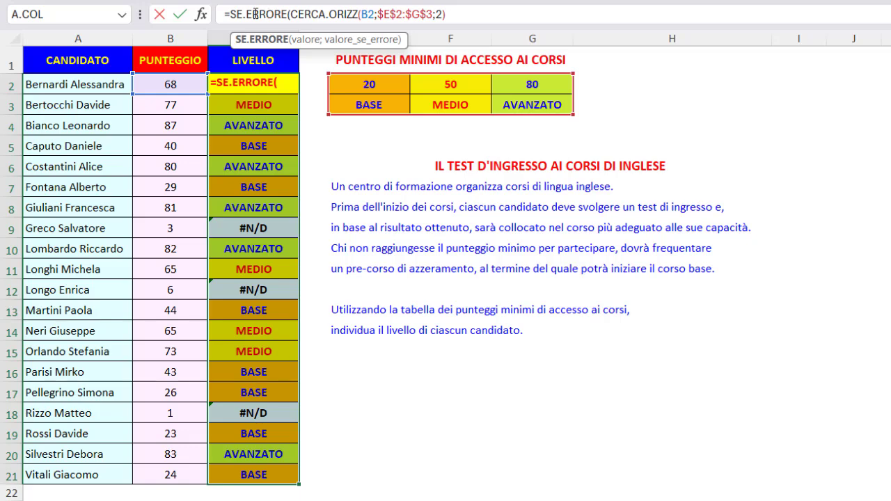
# Step: Set Valore_se_errore to AZZERAMENTO in the C2 formula and copy it down through C21
pyautogui.click(202, 15)
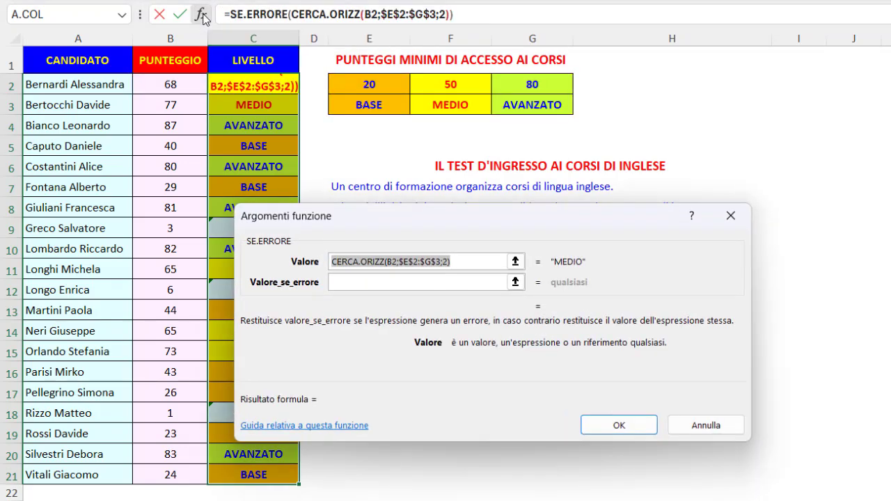
pyautogui.click(339, 281)
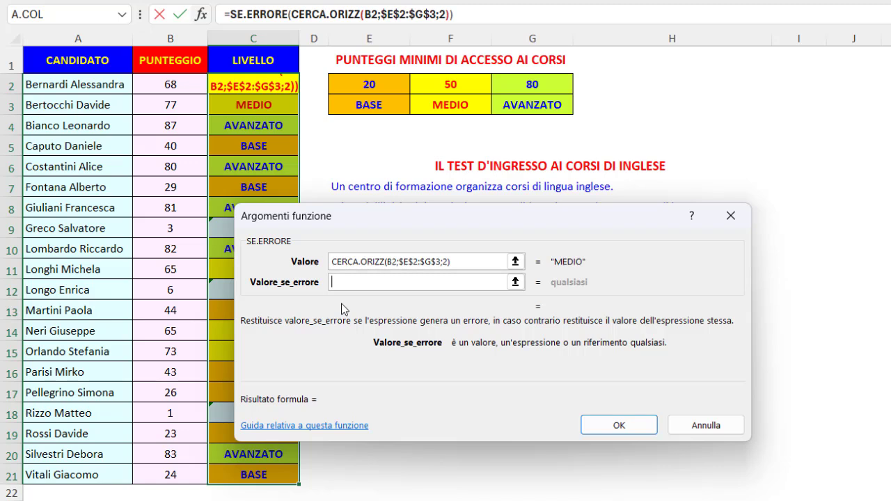
pyautogui.write('AZZERAMENTO')
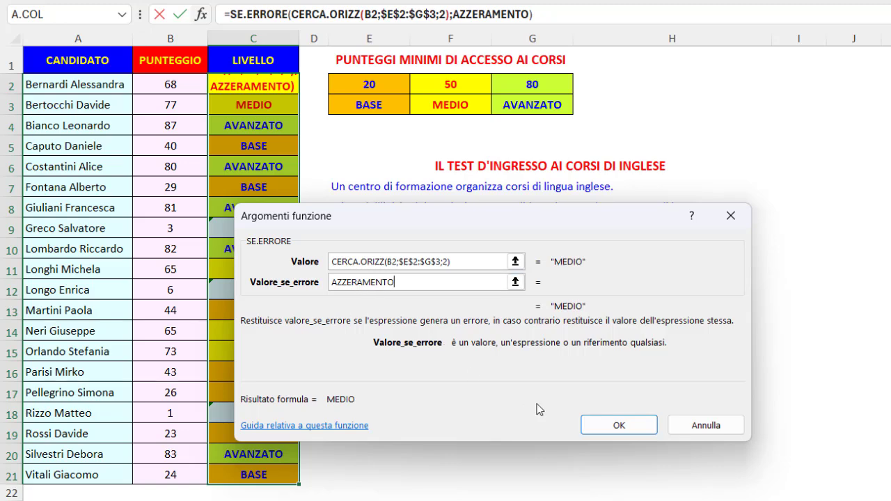
pyautogui.click(619, 424)
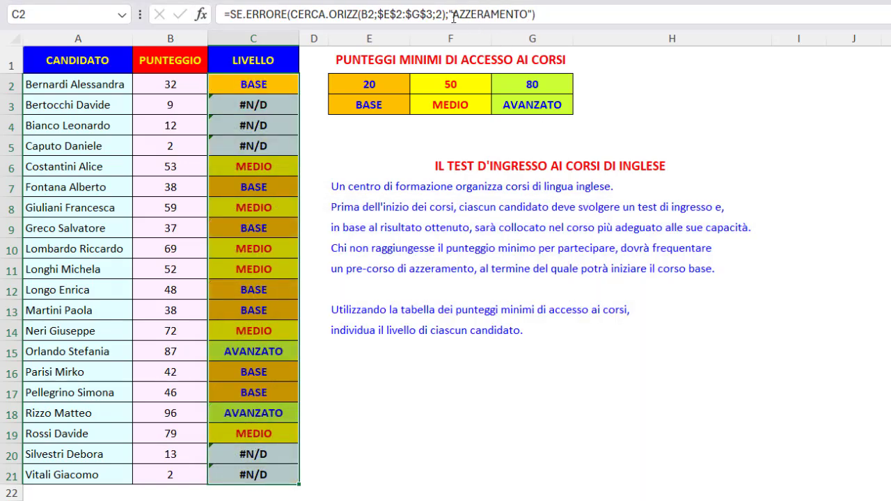
pyautogui.click(285, 81)
pyautogui.doubleClick(299, 94)
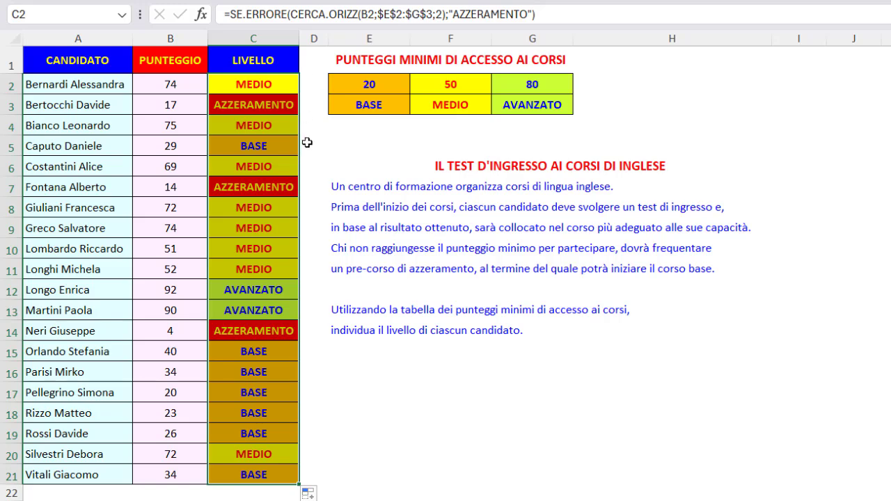
# Step: Recalculate the random scores several times to check the assigned levels, including AZZERAMENTO, and deselect the LIVELLO column
pyautogui.press('F9')
pyautogui.press('F9')
pyautogui.press('F9')
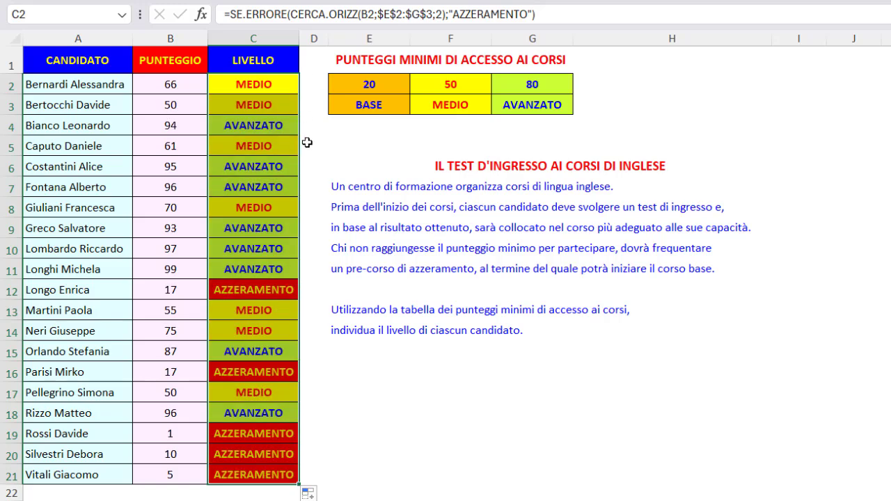
pyautogui.press('F9')
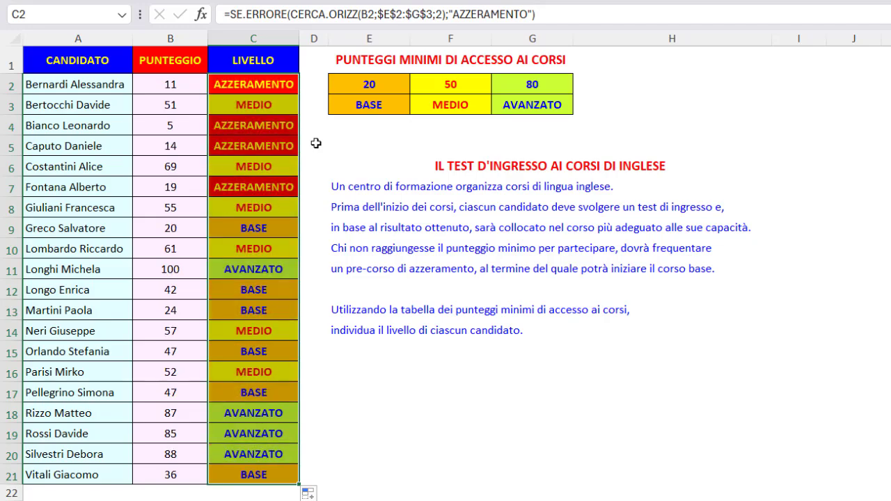
pyautogui.click(359, 166)
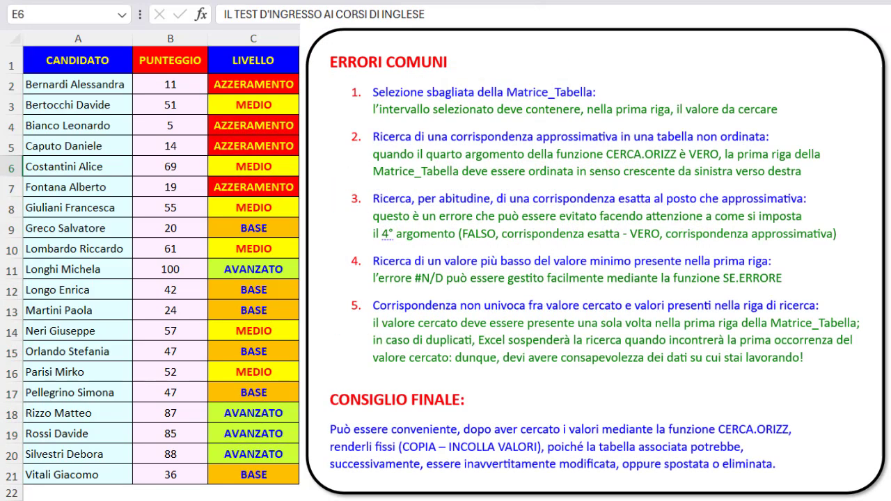